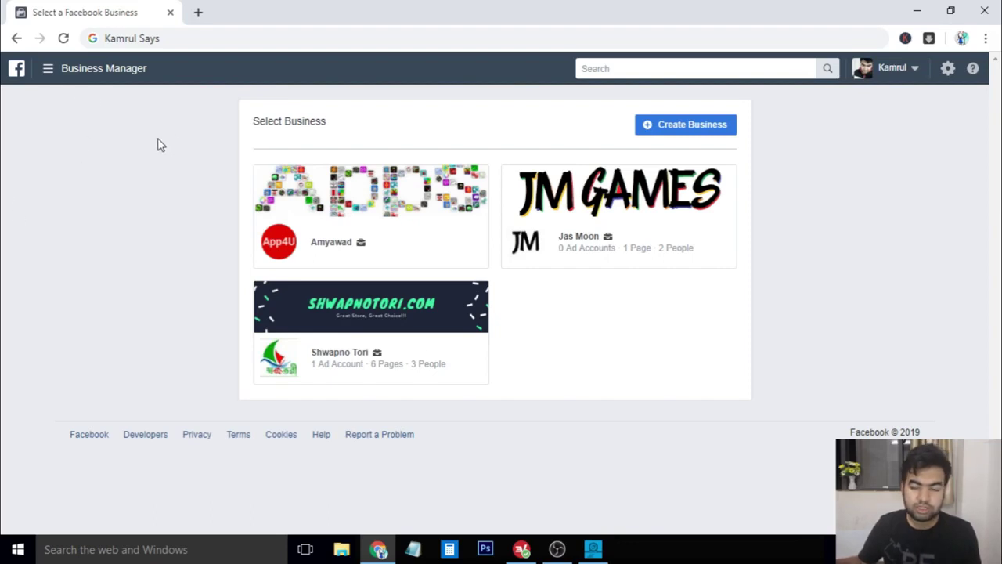
Open the Business Info page in the settings of the Shwapno Tori business
left_click(407, 333)
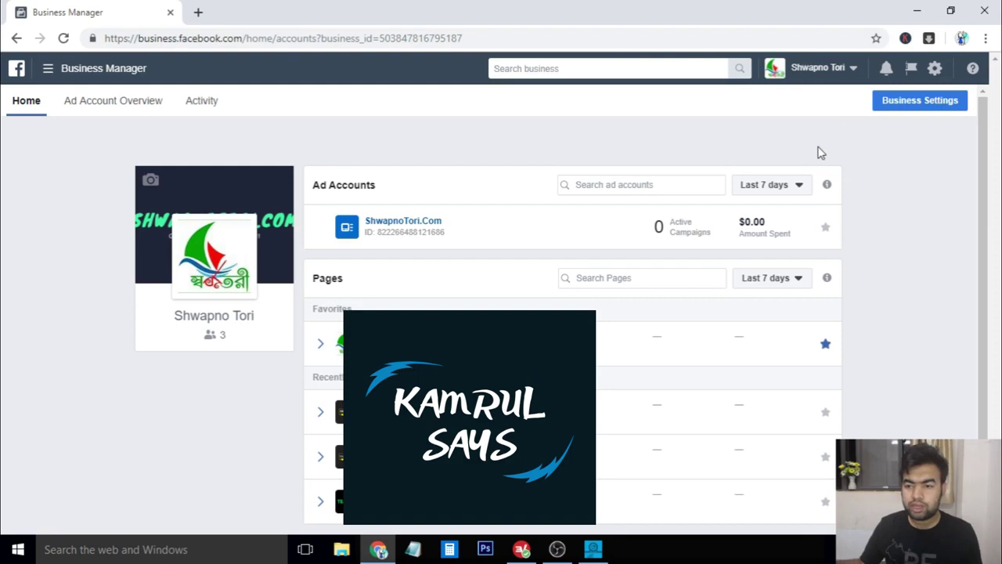
left_click(920, 106)
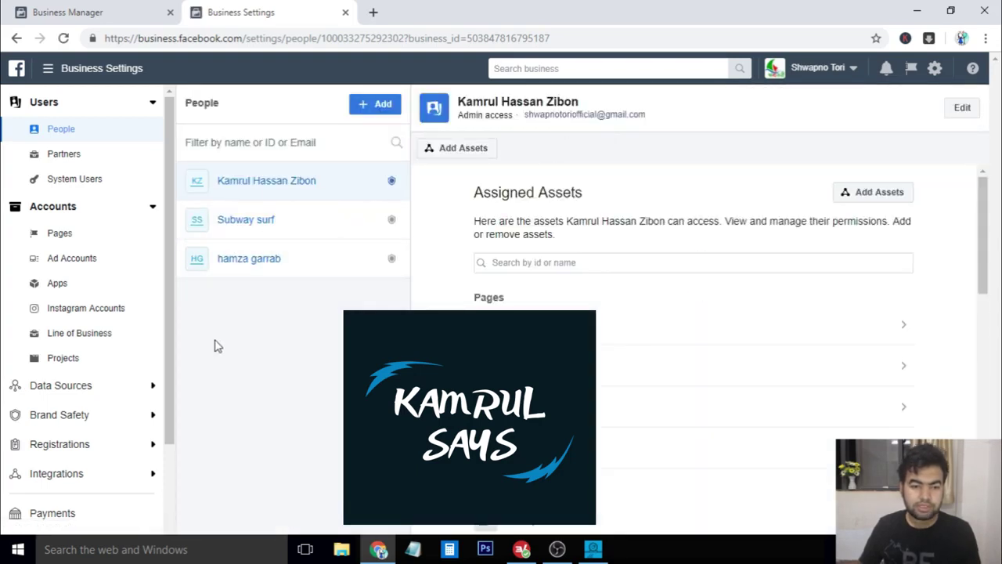
scroll(22, 343, "down", 3)
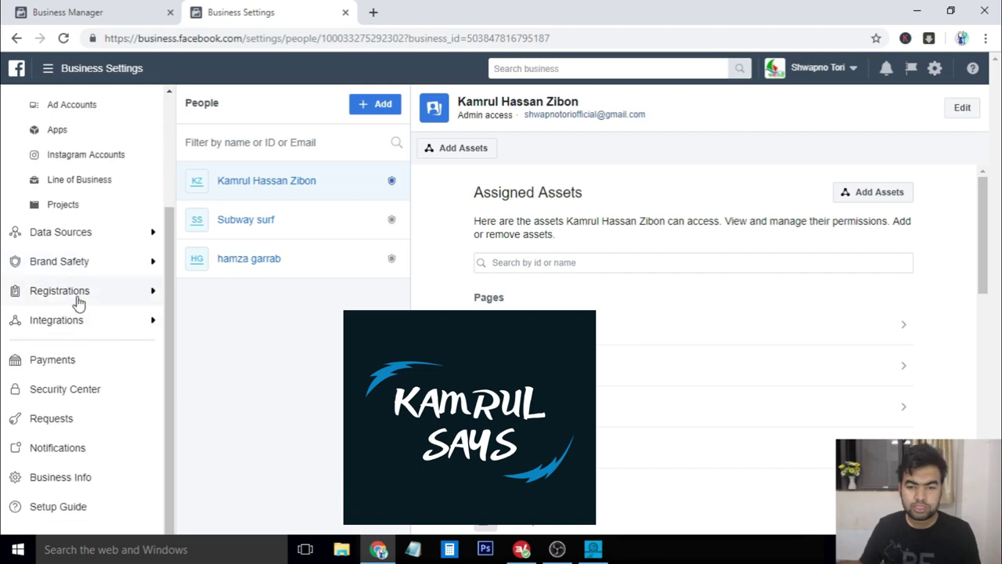
scroll(134, 156, "up", 3)
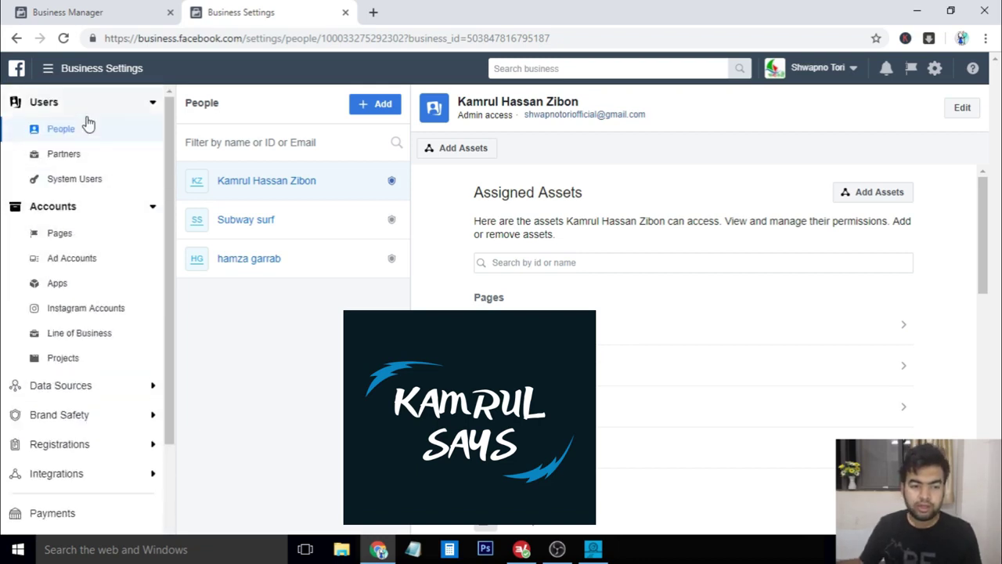
scroll(112, 329, "down", 3)
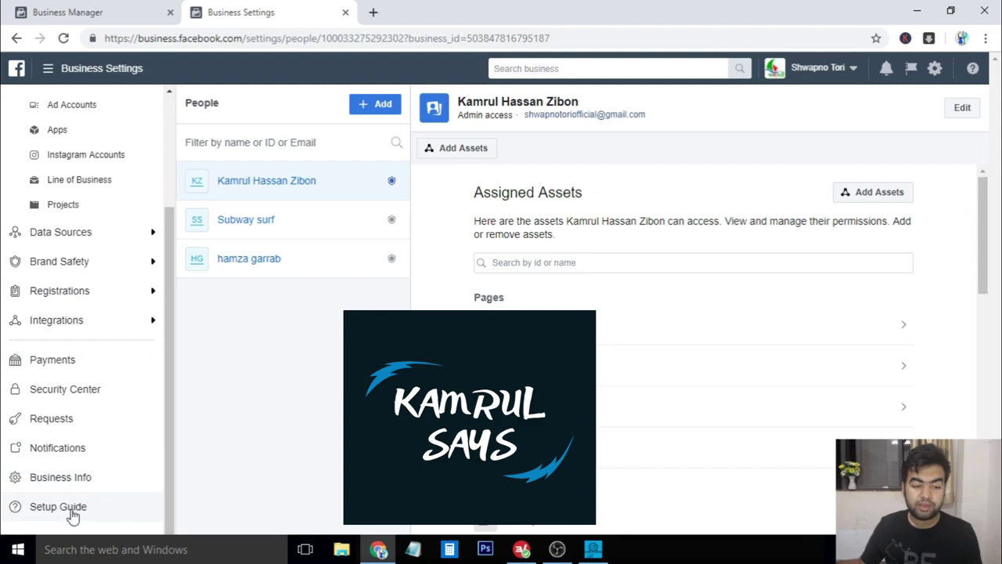
left_click(90, 484)
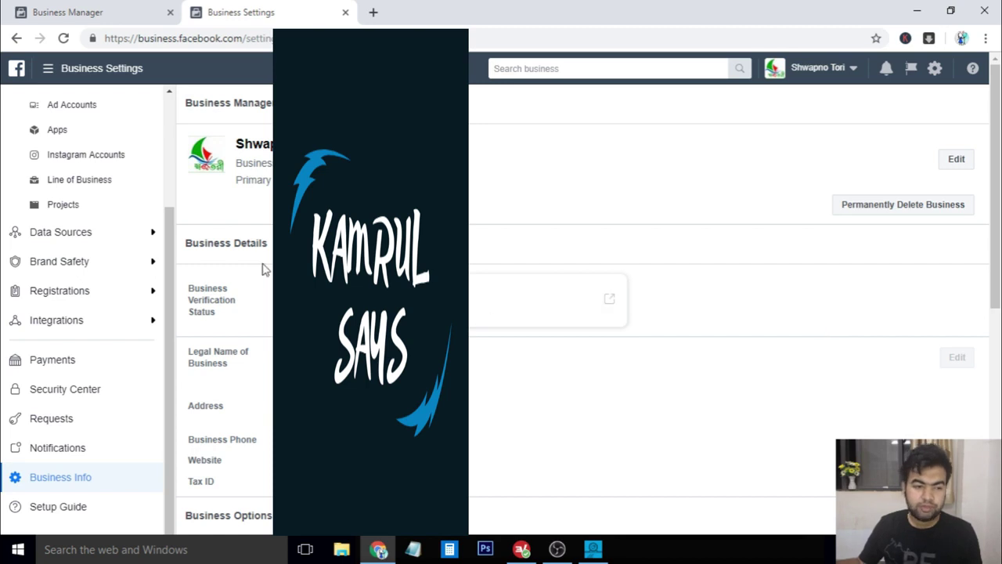
Examine the business details, business options and My Info sections of the Business Info page
scroll(70, 235, "up", 1)
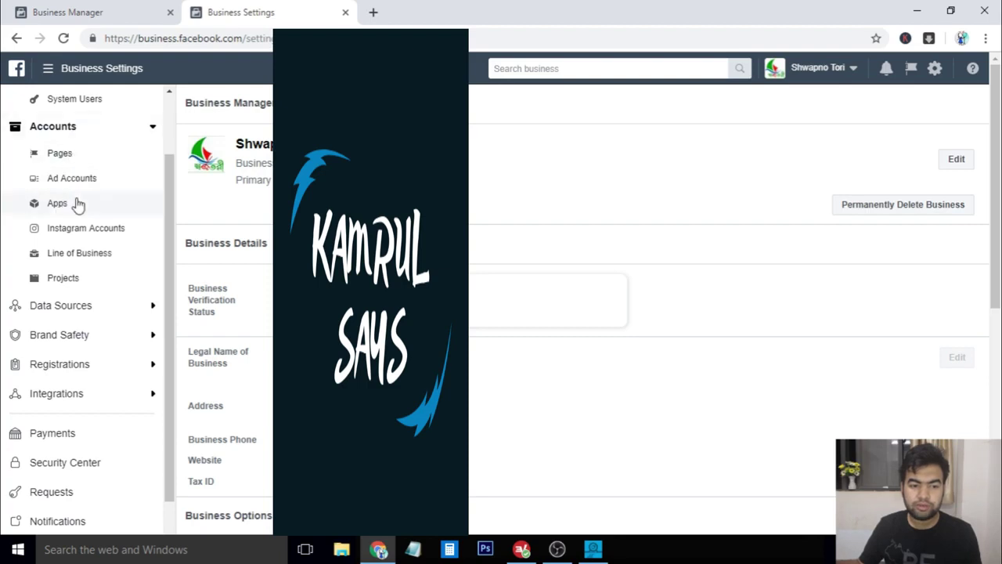
scroll(72, 212, "up", 1)
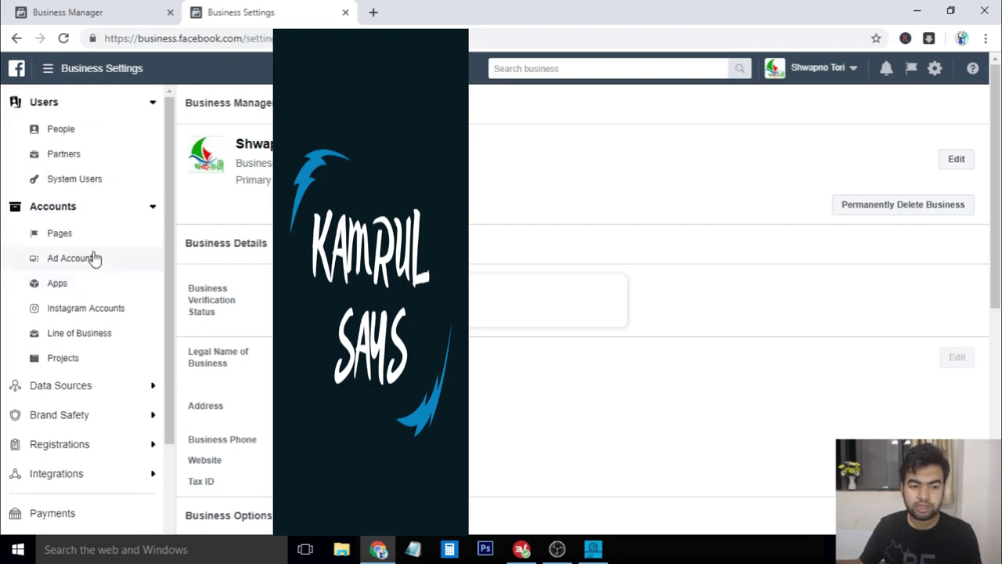
scroll(86, 286, "down", 2)
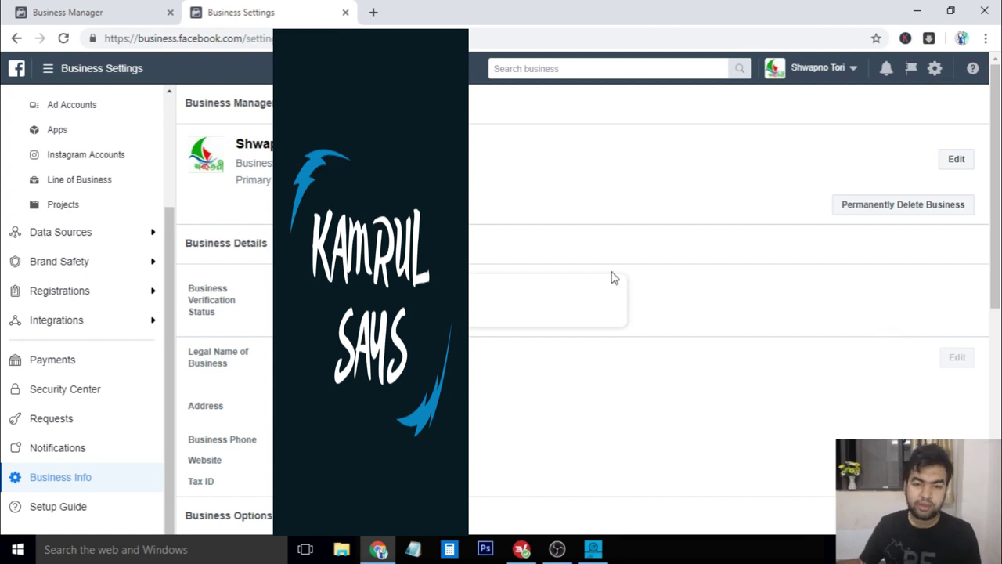
scroll(583, 313, "down", 2)
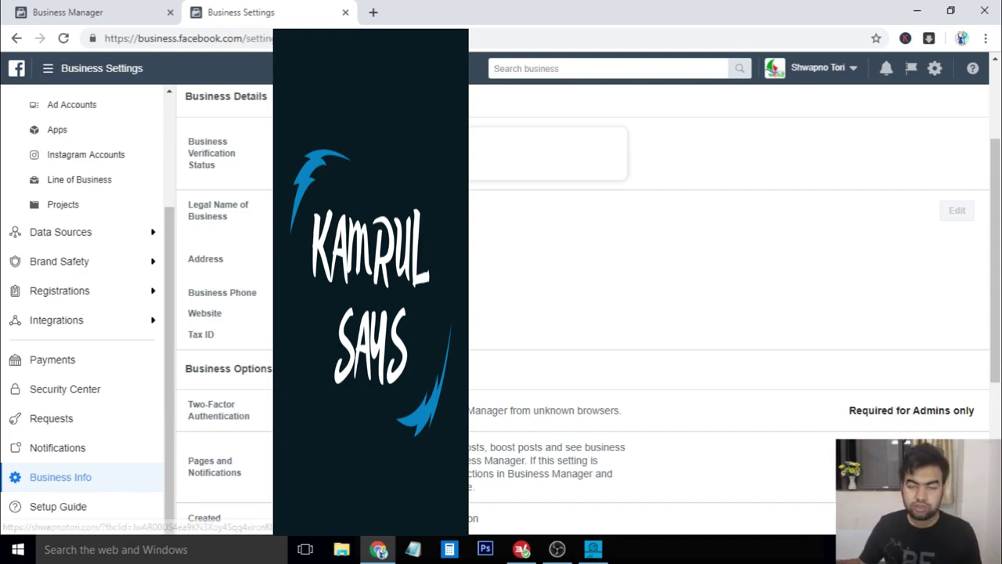
double_click(207, 216)
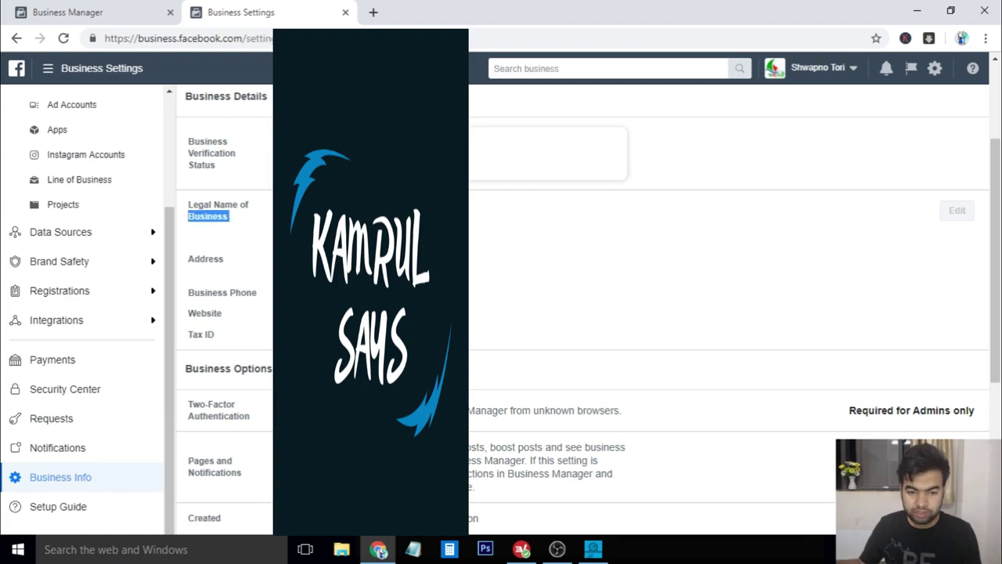
left_click(208, 216)
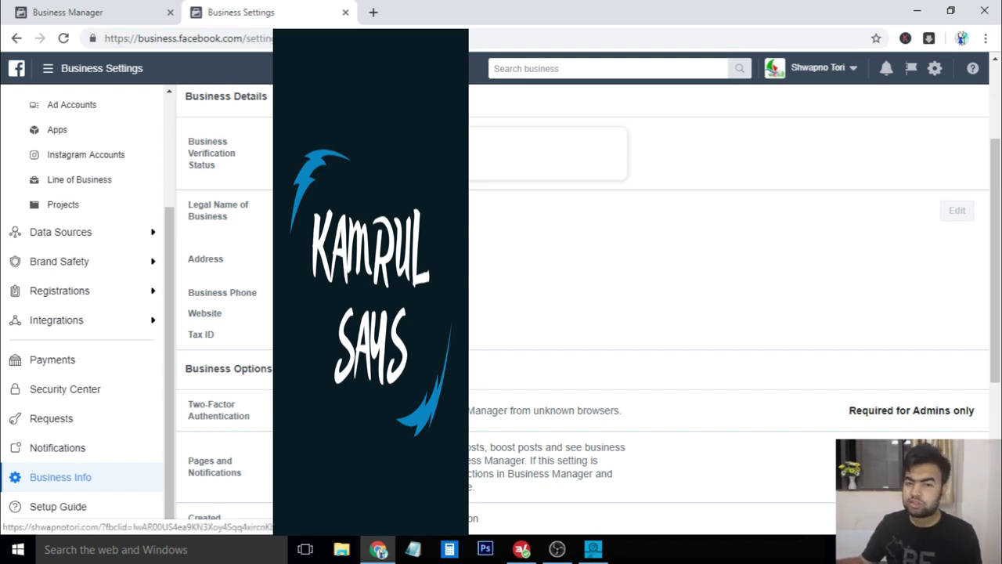
scroll(626, 314, "down", 2)
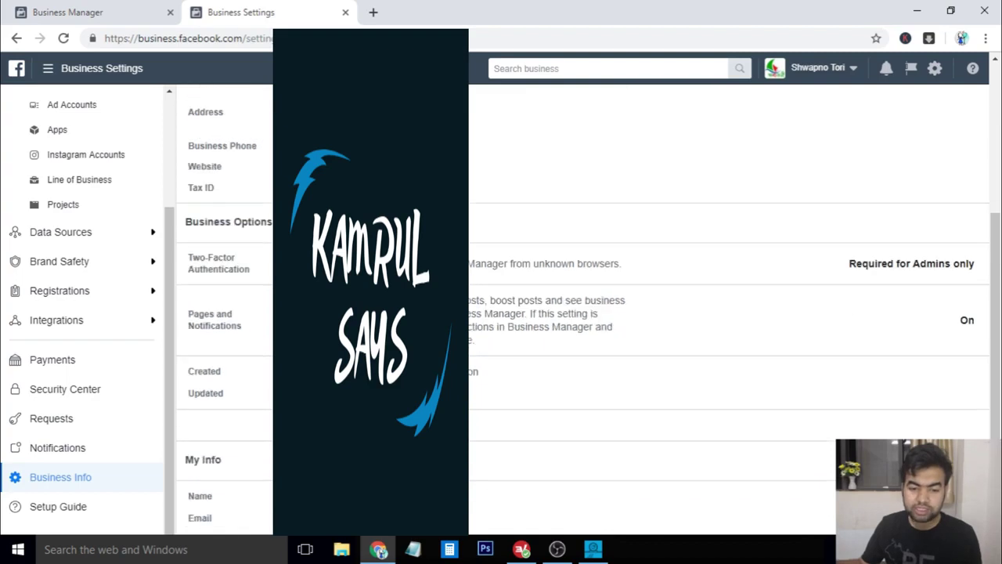
scroll(626, 314, "up", 2)
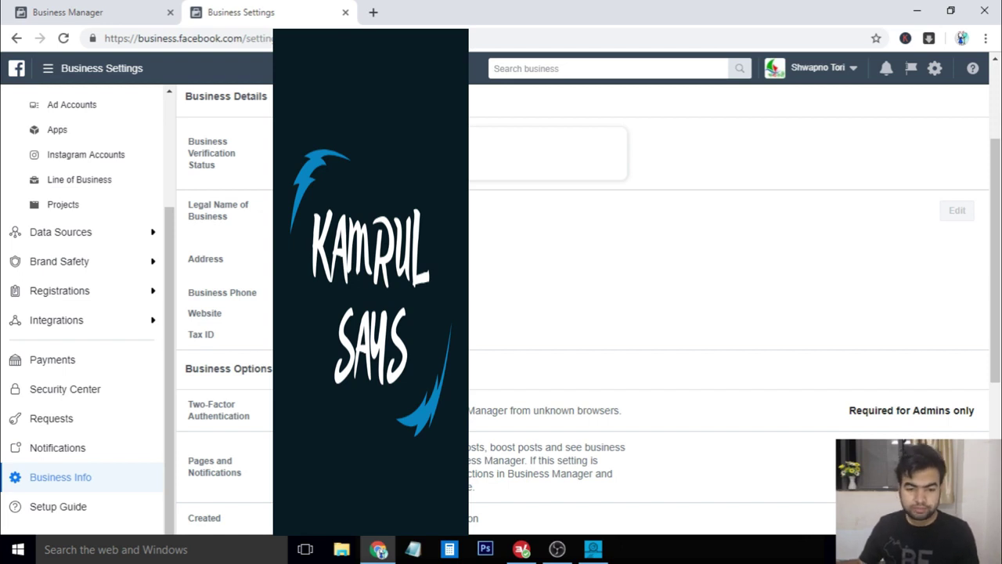
scroll(587, 310, "down", 4)
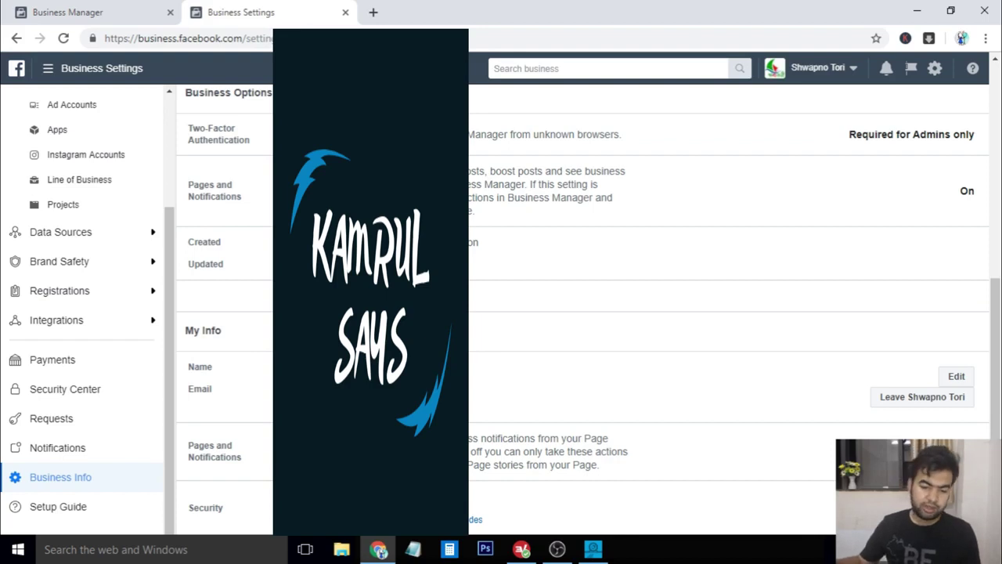
scroll(589, 311, "up", 1)
scroll(607, 239, "up", 5)
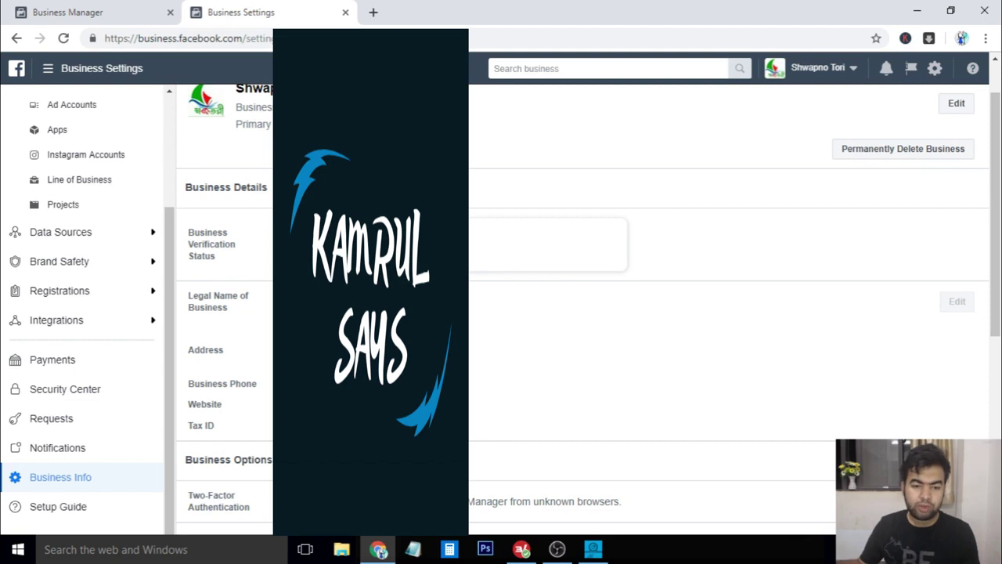
scroll(555, 425, "up", 1)
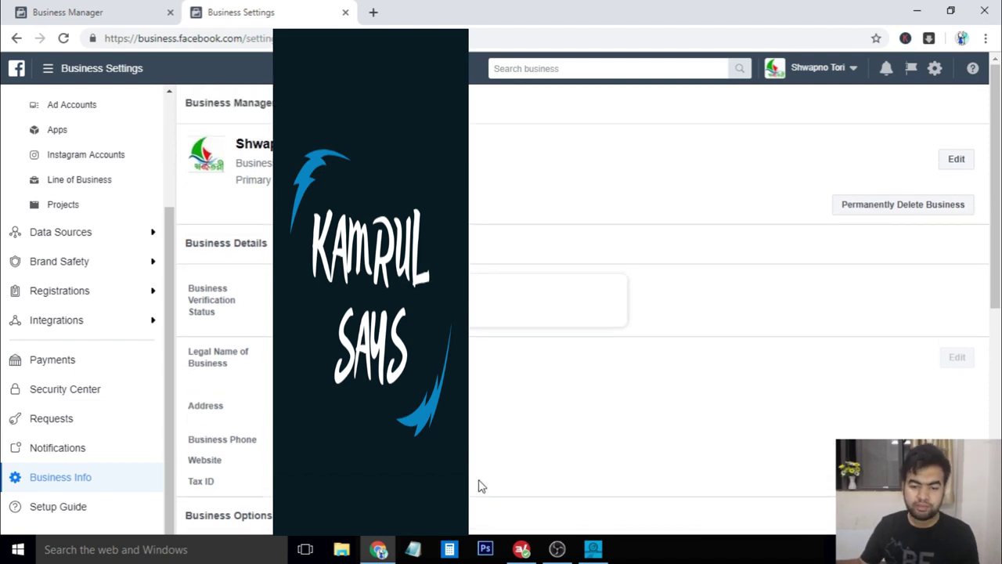
Switch to Notepad, move its window over the business details and write the heading "Papers that need :"
left_click(413, 549)
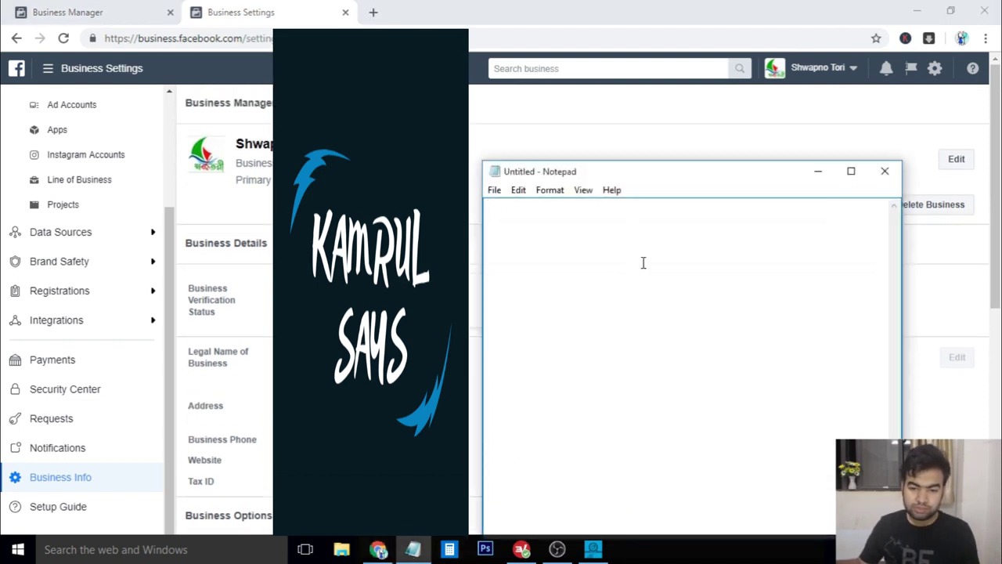
left_click_drag(647, 171, 479, 99)
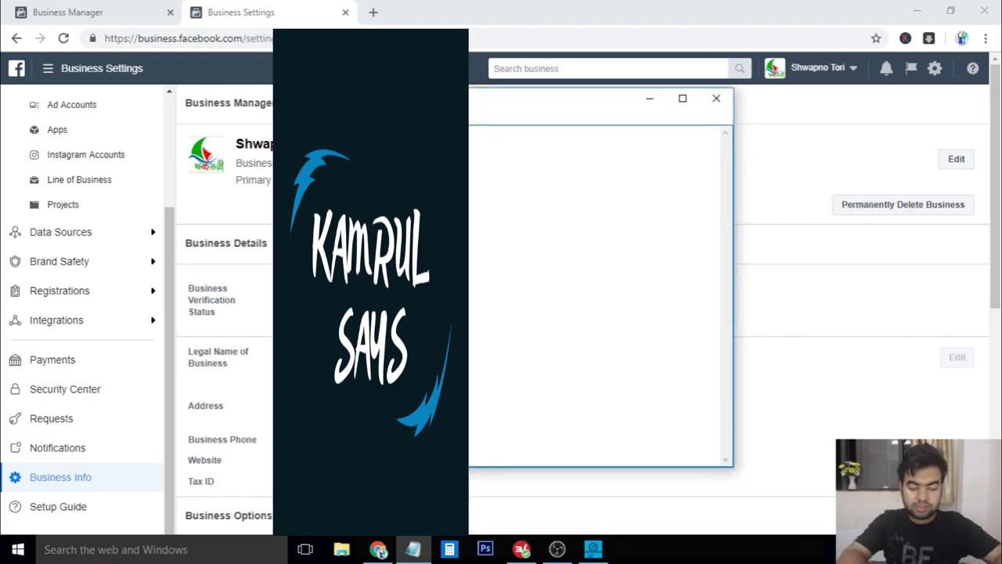
type("Papers that")
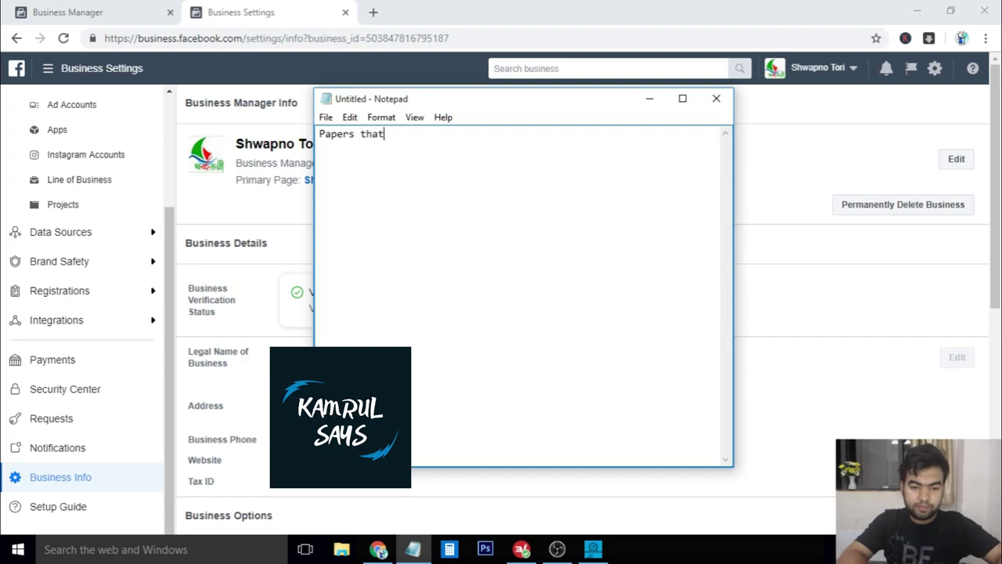
type(" need :")
key("Return")
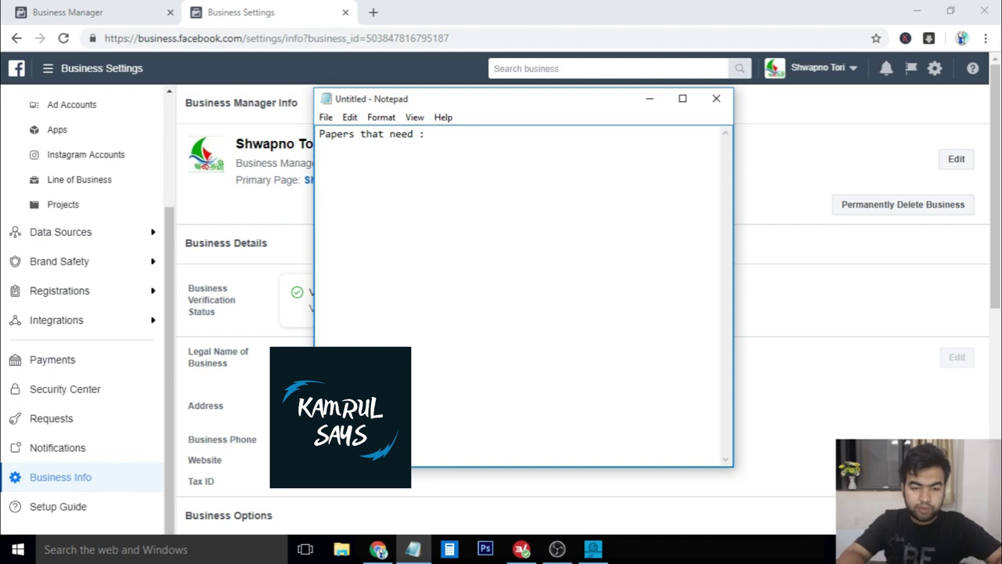
Add the list entries "# Trade Lisense" and "# In Corporation Certificate" below the heading, leaving a blank line after it
type("# ")
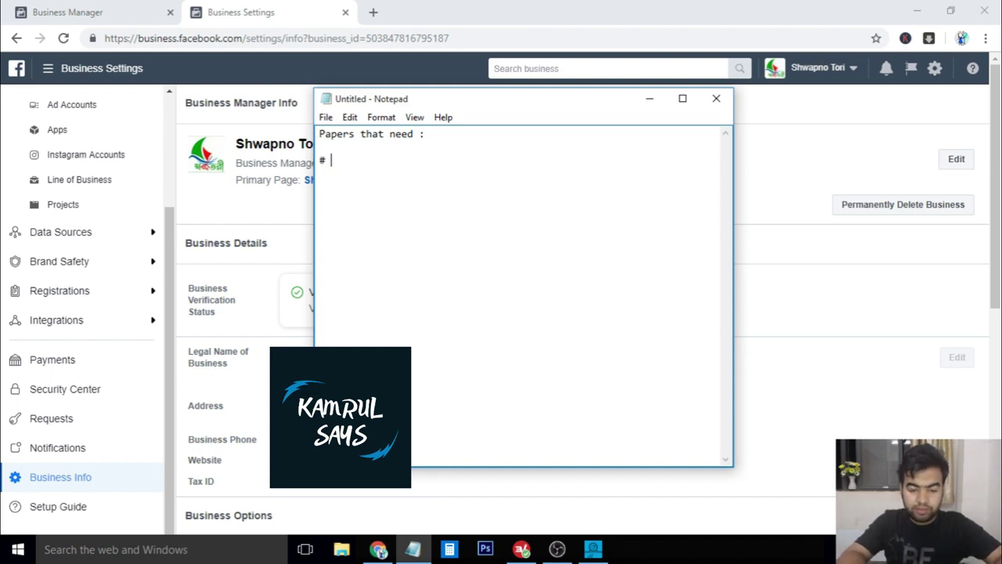
type("Tra")
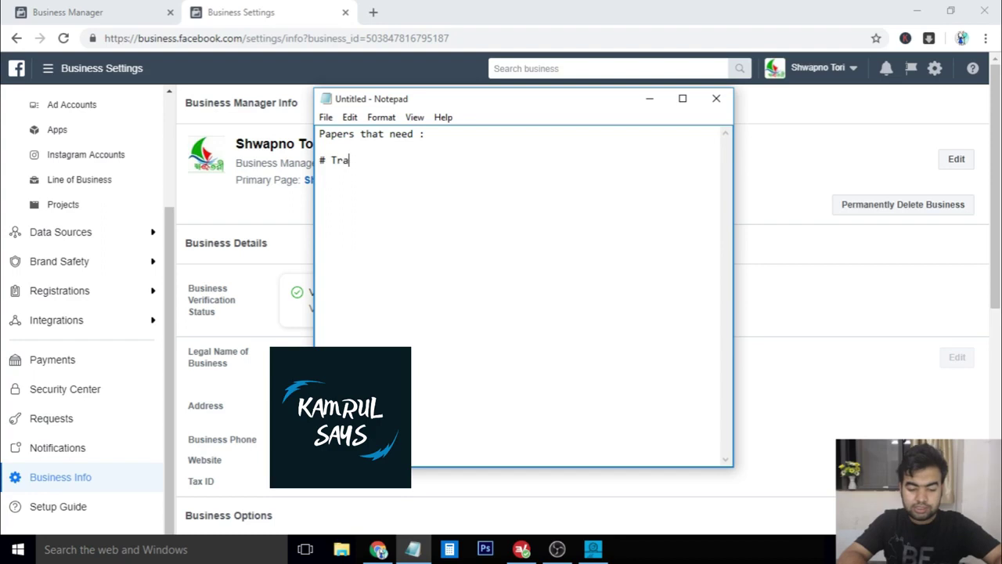
type("de Lisens")
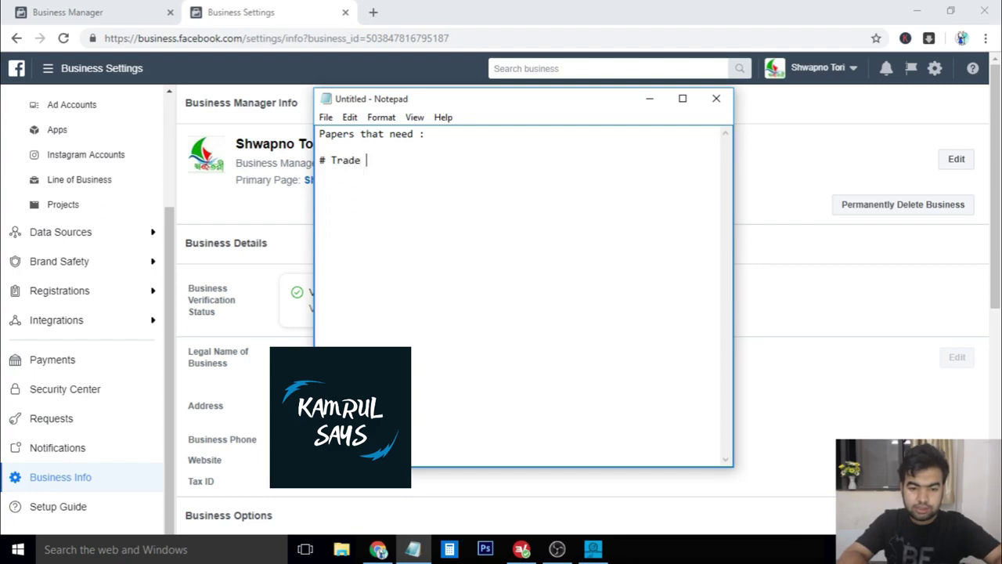
type("e")
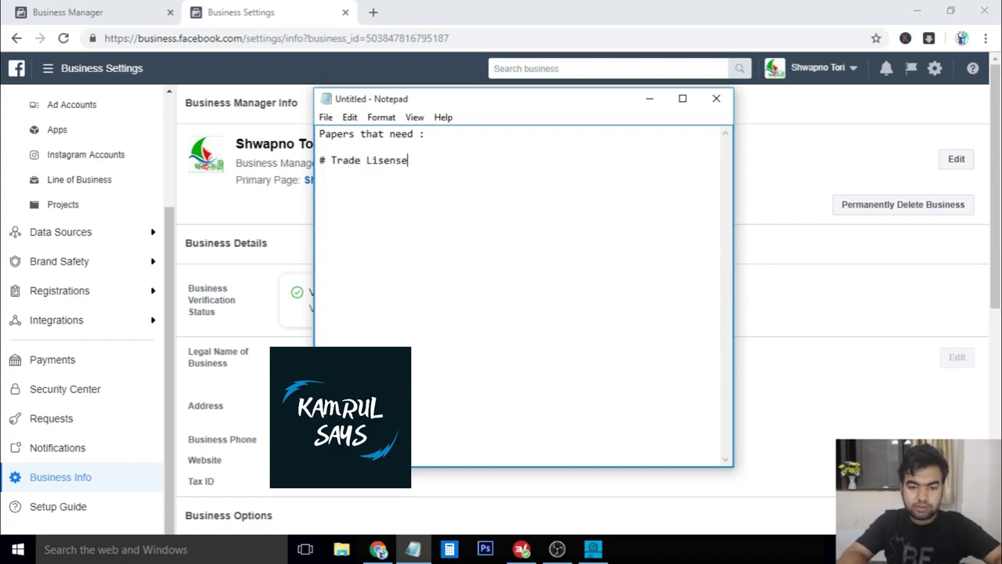
key("Return")
type("# In Corp")
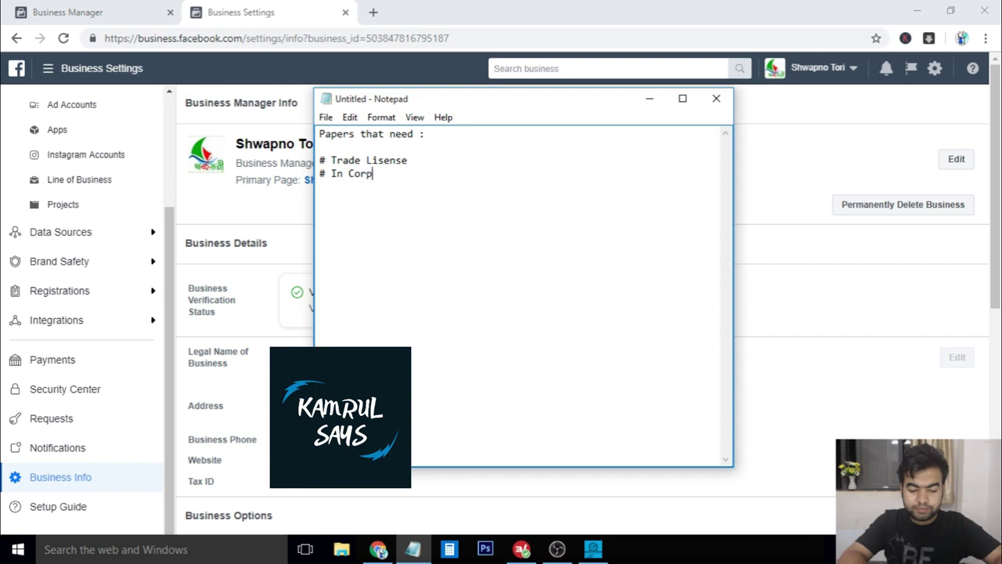
type("oration Certificate")
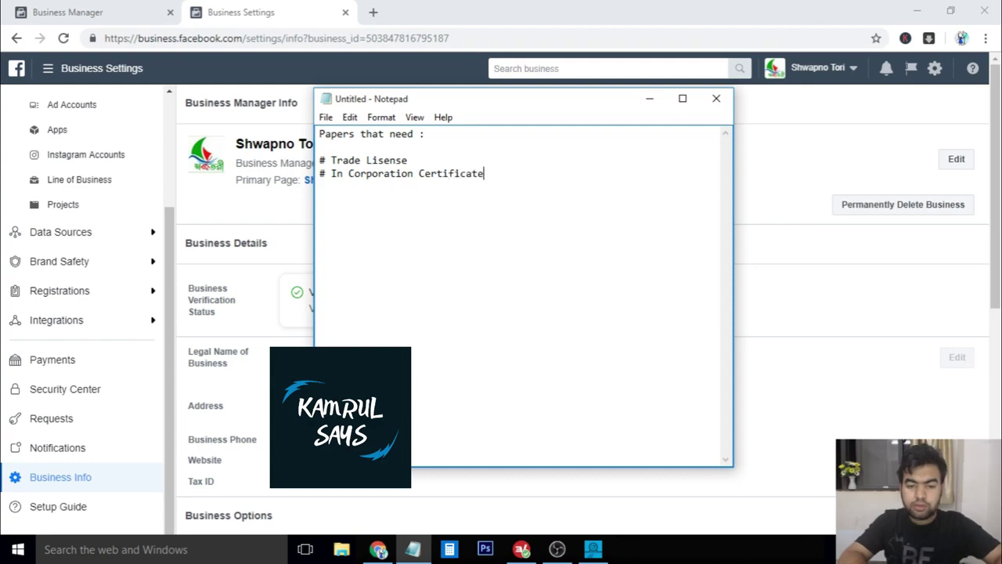
Add the entries "# Bank Statement" and "# Utility Bill" on new lines of the list
key("Return")
type("#")
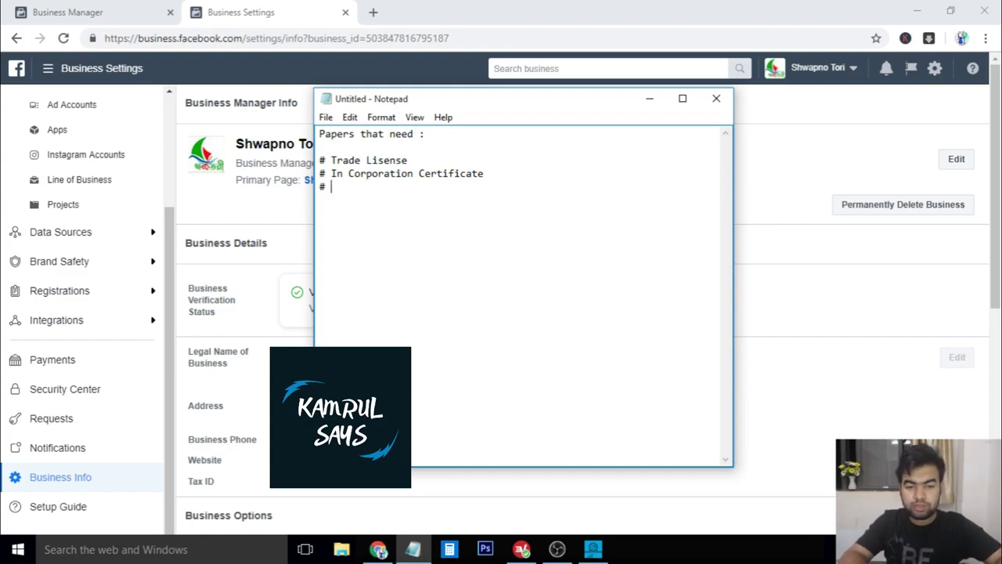
type("Bank ")
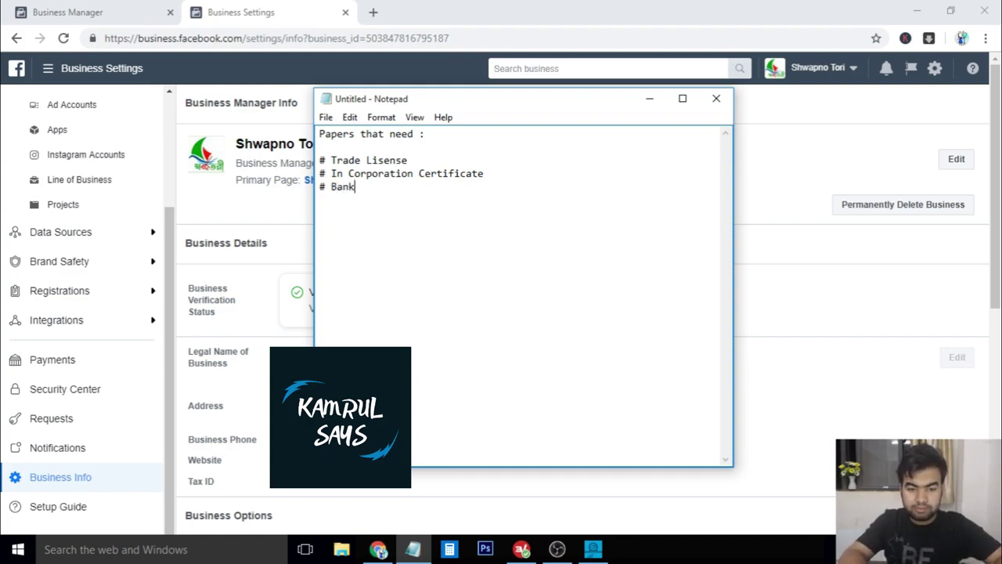
type("Statement")
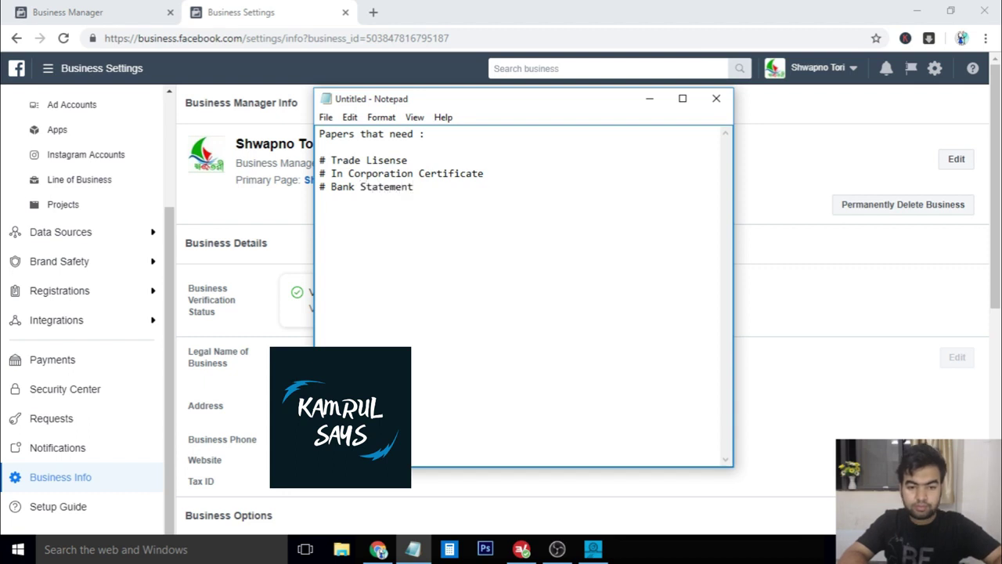
key("Return")
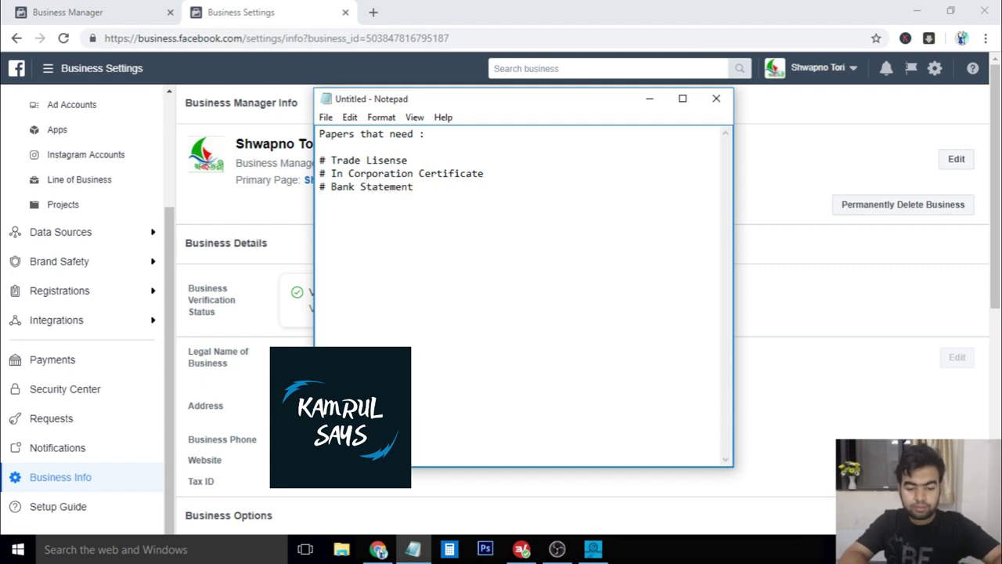
type("#")
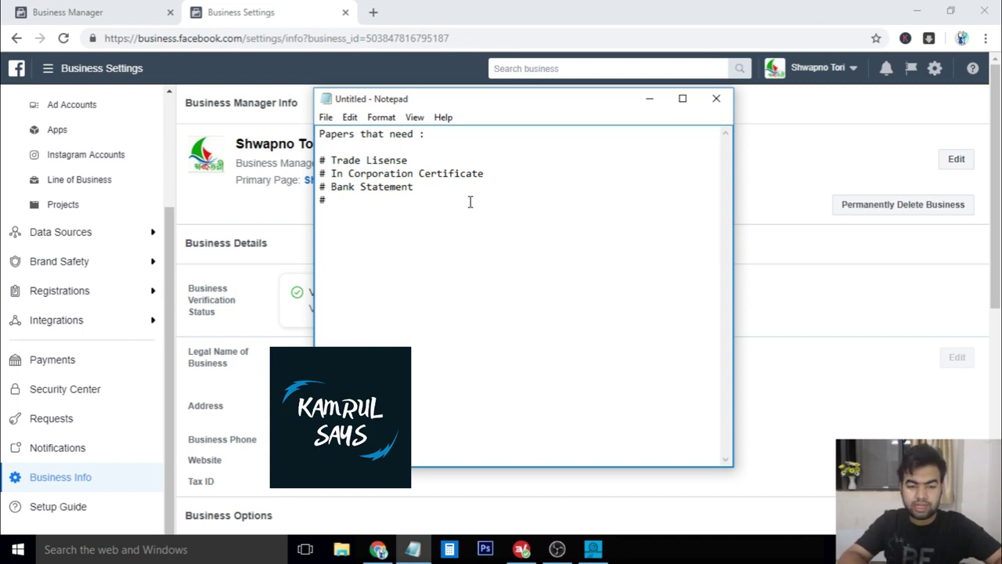
type("U")
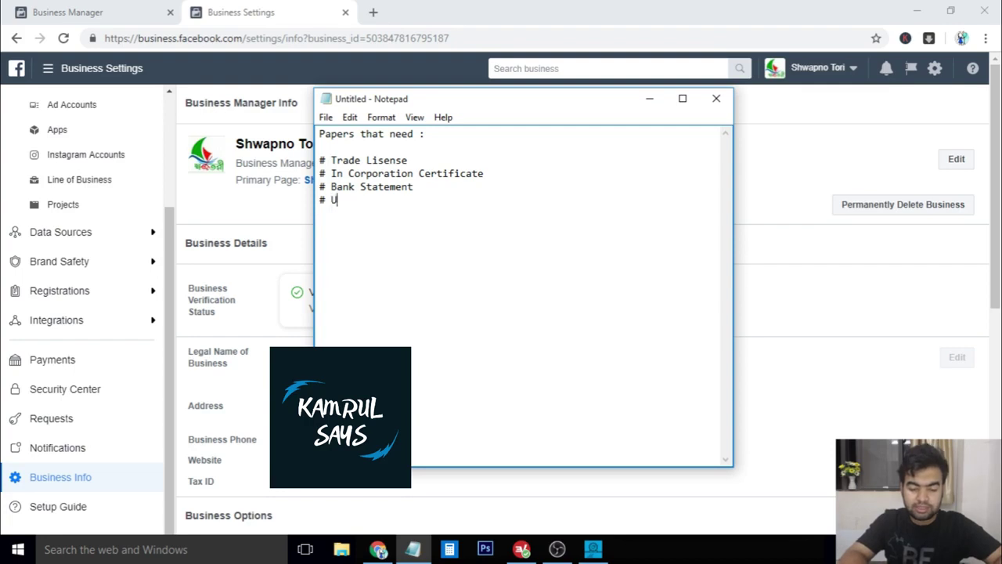
type("tility Bill")
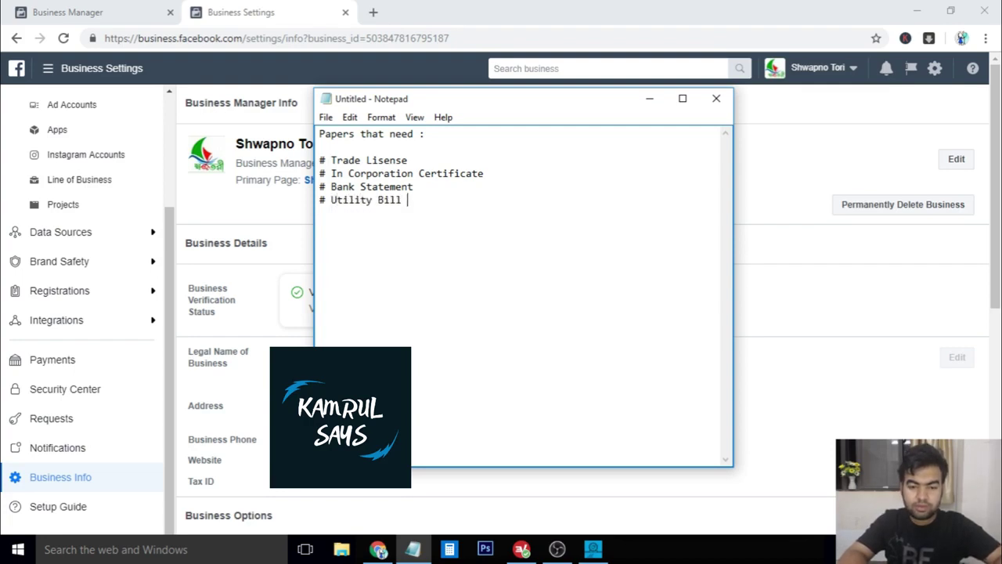
Add "# Website" as the last entry of the list
key("Return")
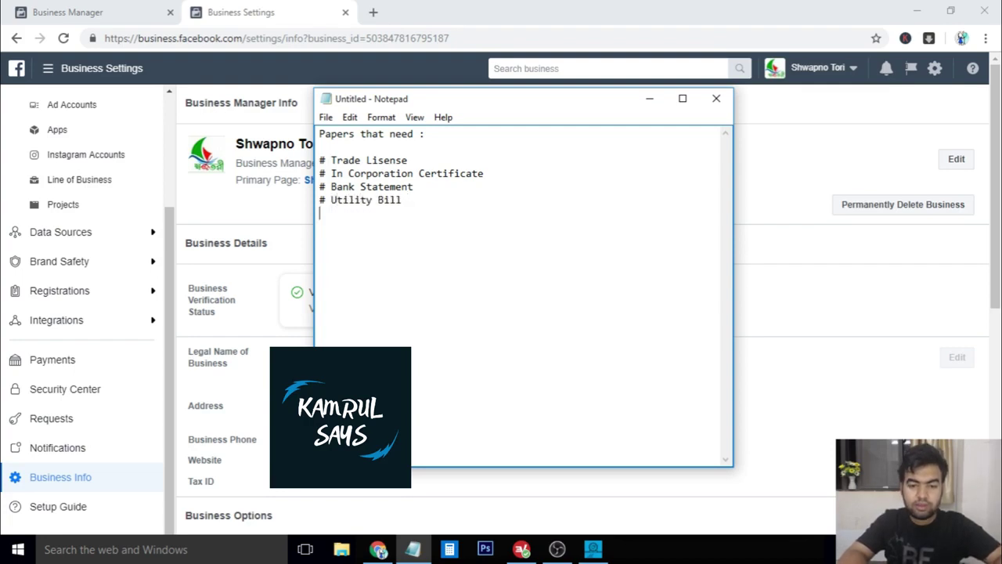
type("#")
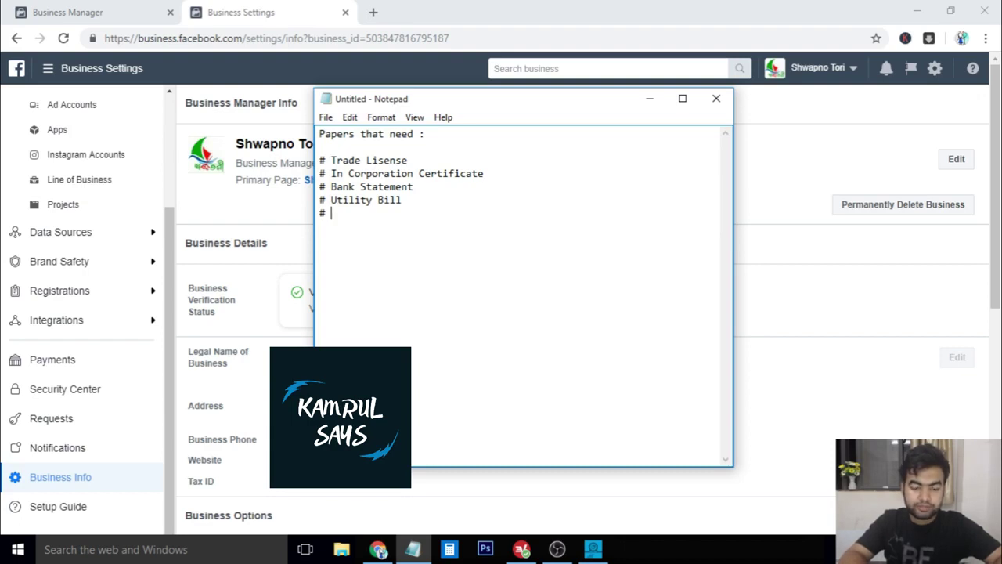
type("Website")
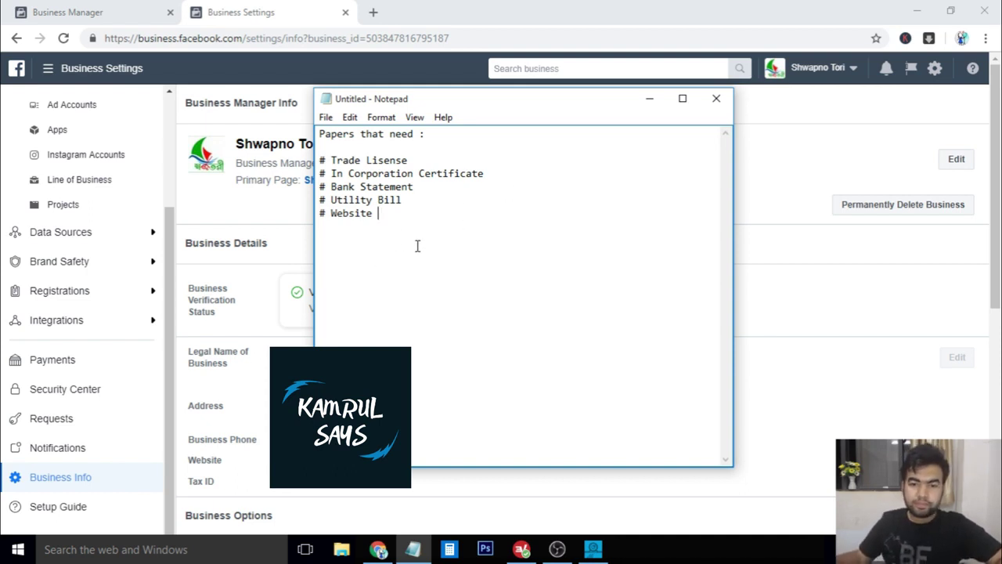
left_click_drag(380, 214, 305, 135)
left_click(365, 159)
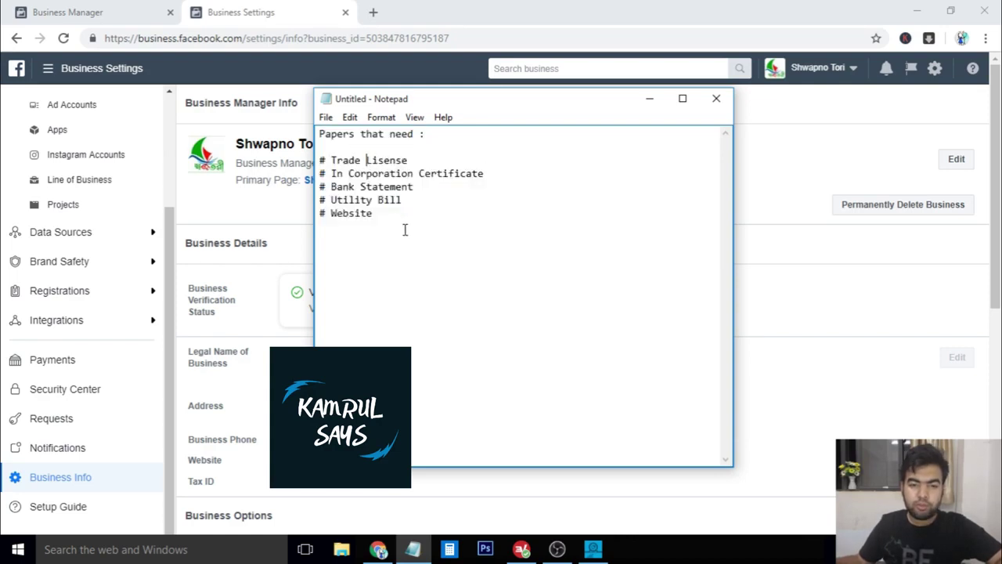
left_click(375, 319)
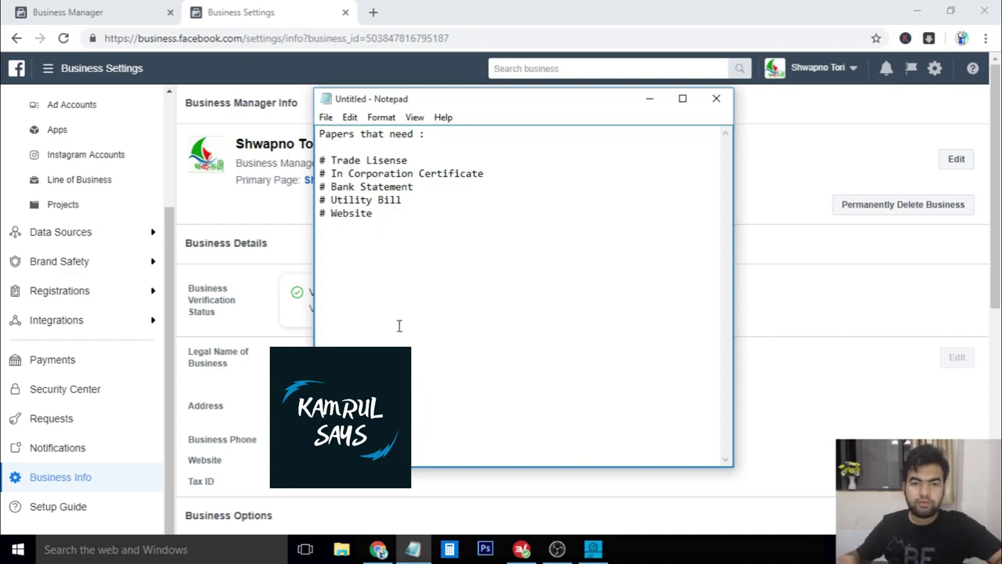